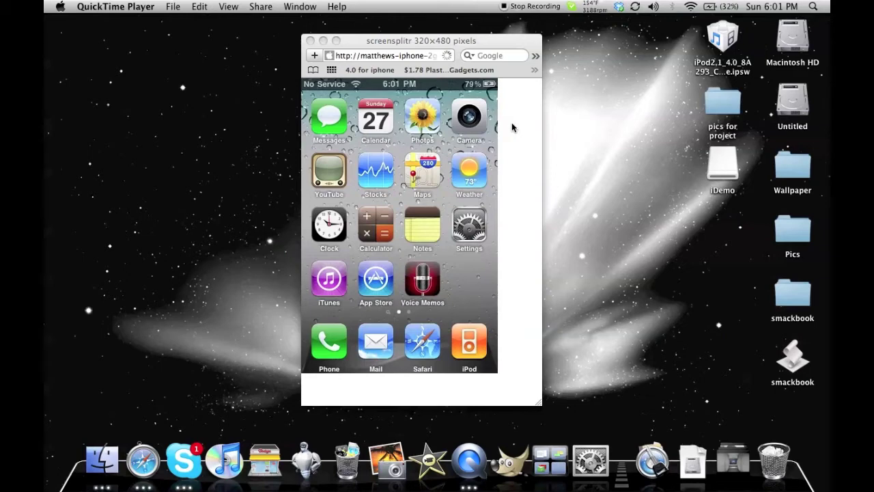
Eject the iDemo disk and move the ScreenSplitr iPhone mirror window to the upper-left
drag(490, 42, 481, 37)
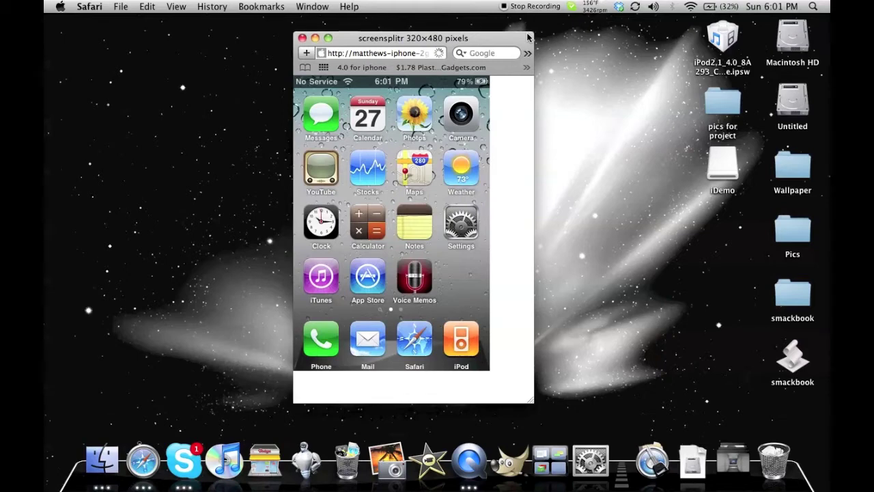
drag(719, 161, 770, 476)
drag(449, 39, 204, 23)
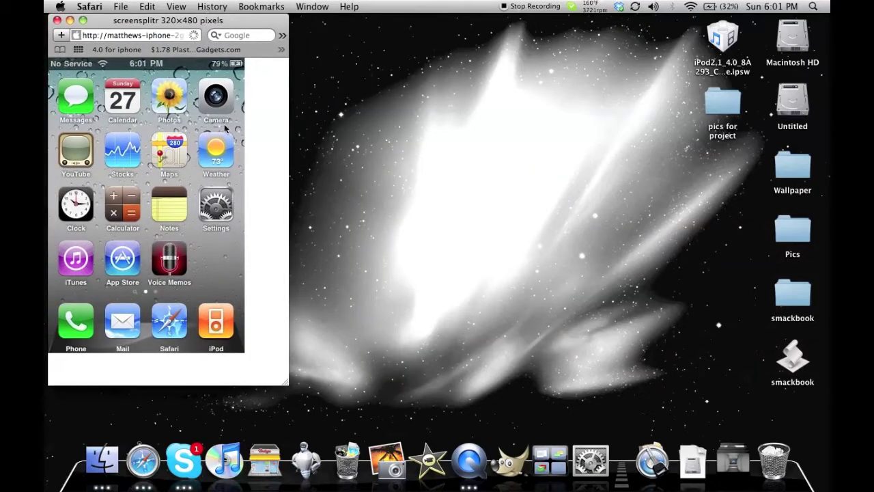
Glance through the Downloads stack, then select the pics for project folder on the desktop
click(674, 480)
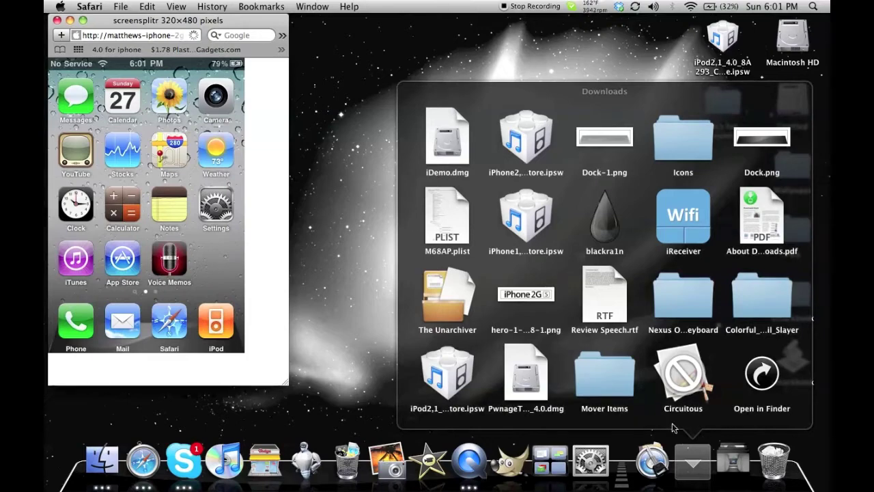
click(535, 387)
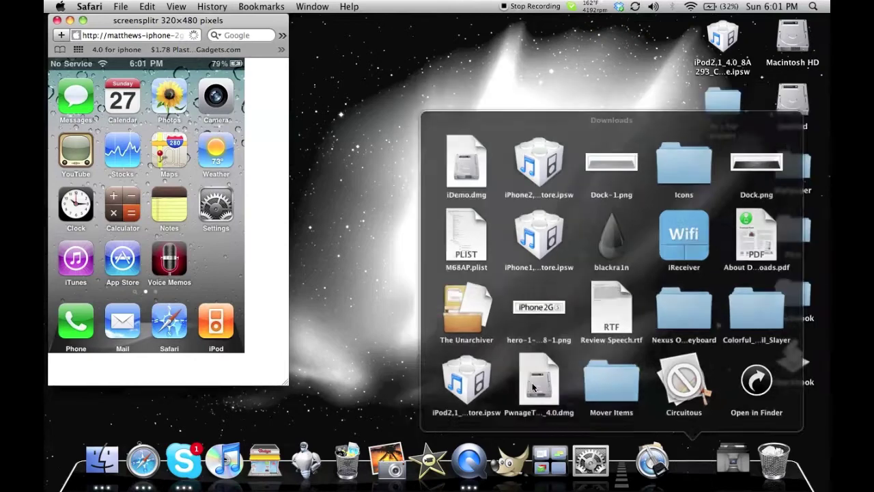
click(717, 101)
Open pics for project > multitasking and Quick Look closebox-iphone.png
double_click(716, 101)
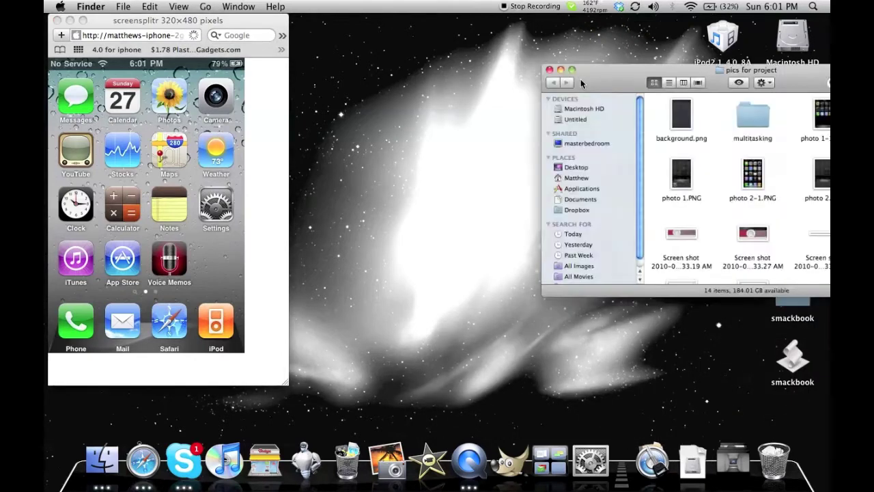
click(600, 123)
double_click(600, 123)
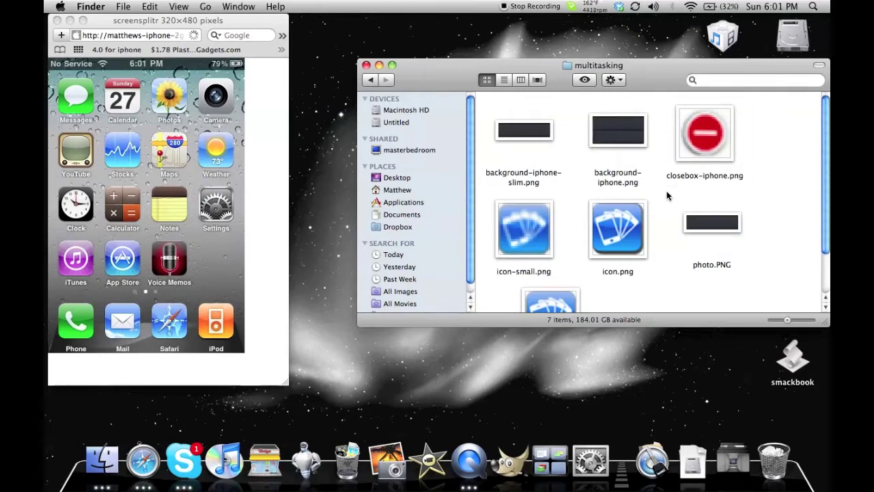
click(704, 135)
key(space)
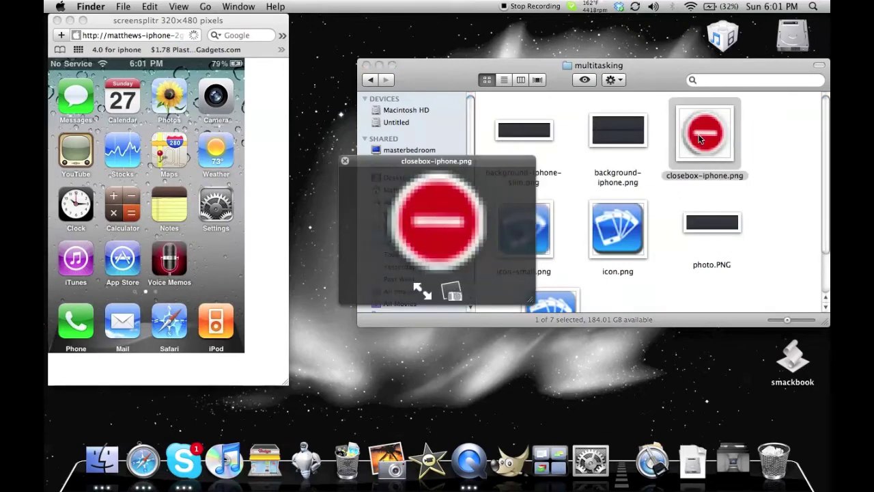
key(space)
Preview background-iphone.png and photo.PNG, then close the folder and return to the mirrored iPhone
click(619, 132)
key(space)
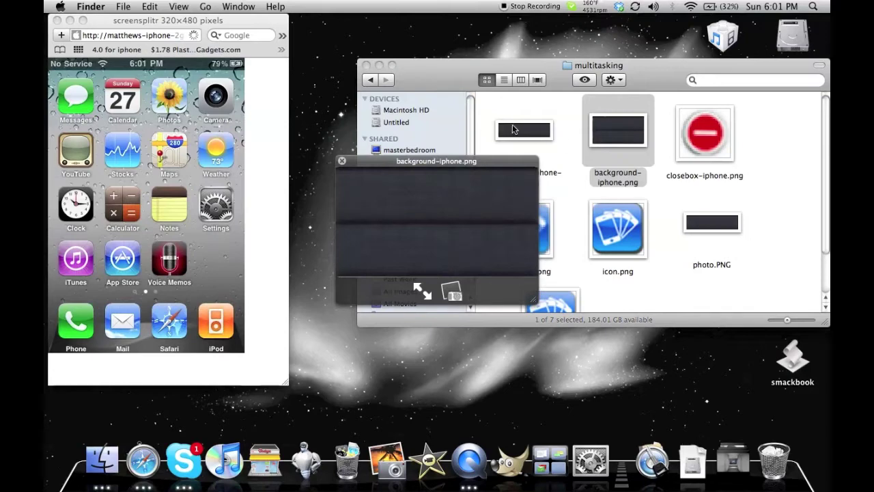
click(705, 235)
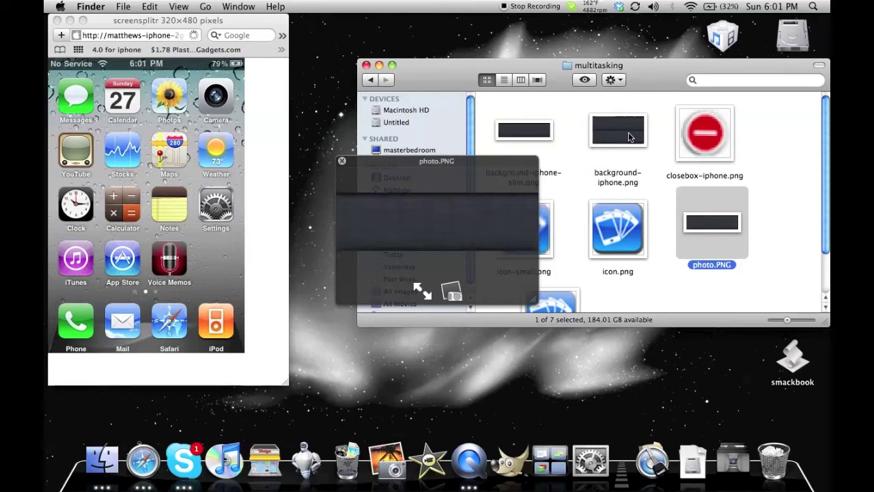
key(space)
key(space)
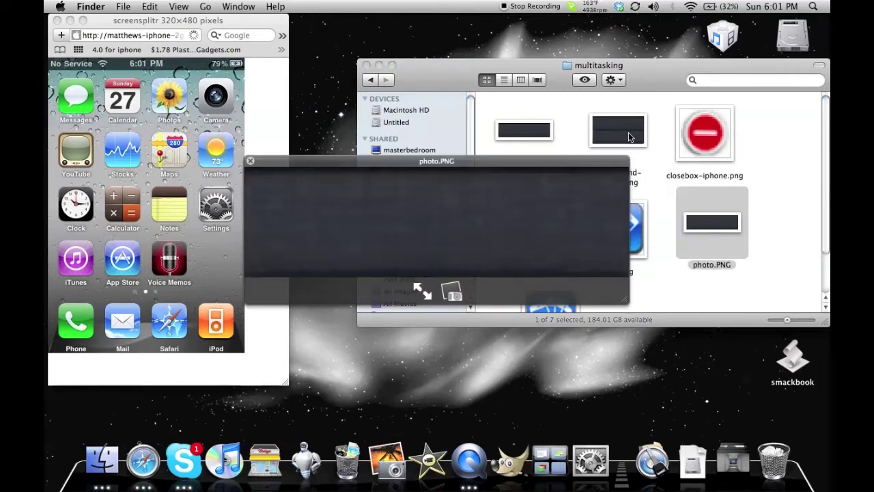
click(629, 136)
key(space)
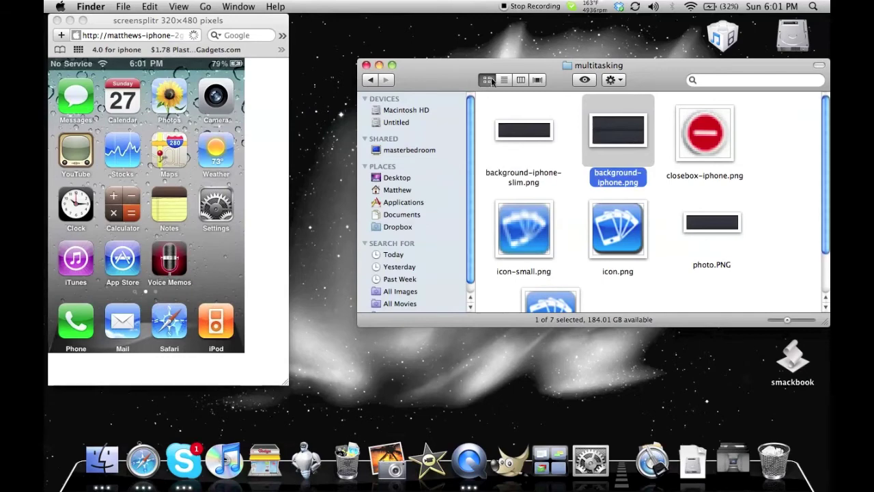
click(366, 65)
click(184, 251)
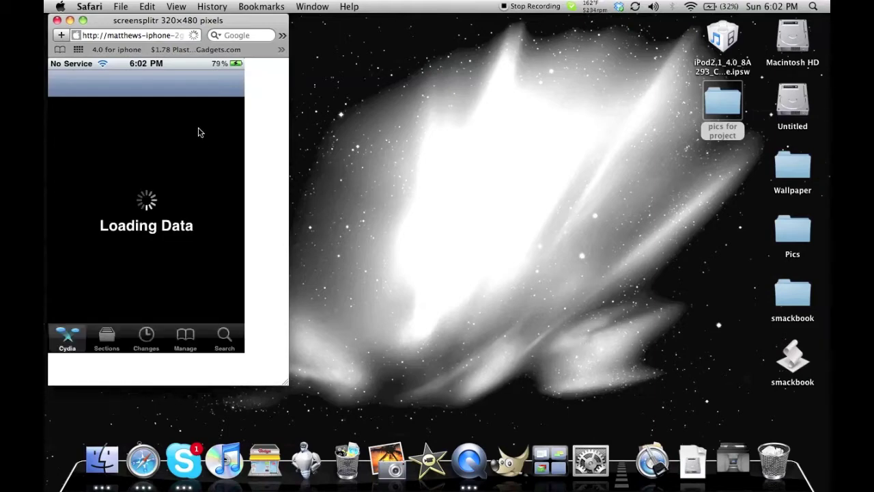
Deselect the pics for project folder while Cydia searches 'backgro' on the mirrored iPhone
click(559, 173)
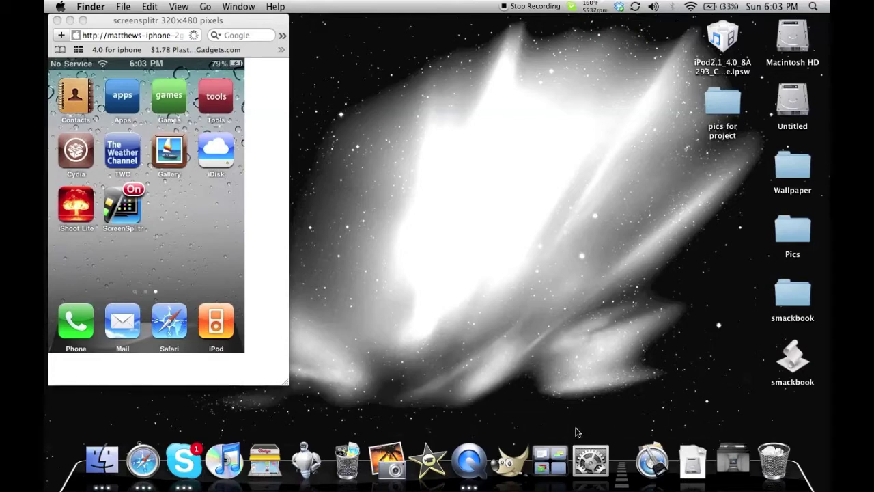
Launch Cyberduck and connect to the 192.168.2.14 SFTP bookmark, retrying once
click(652, 461)
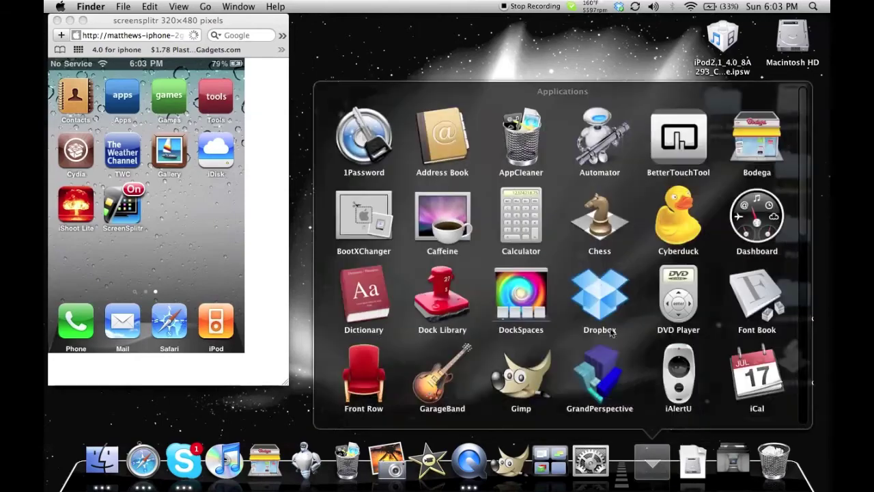
scroll(612, 333, down, 5)
scroll(709, 220, up, 5)
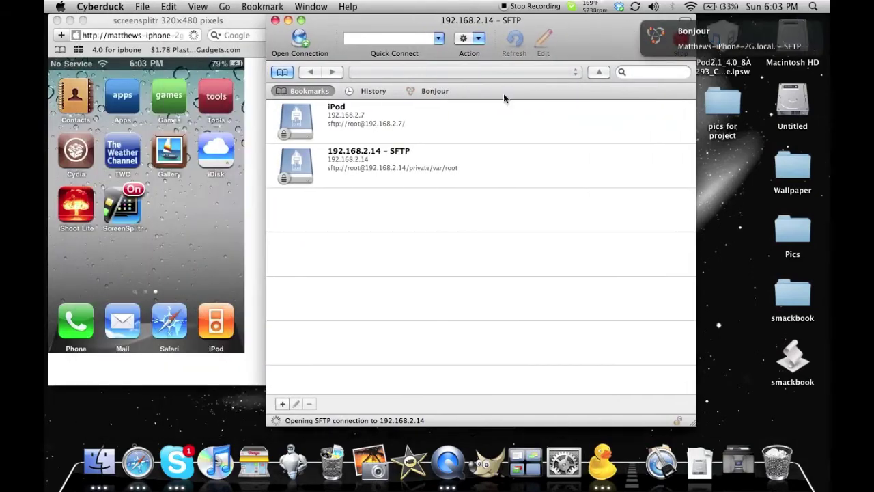
click(419, 170)
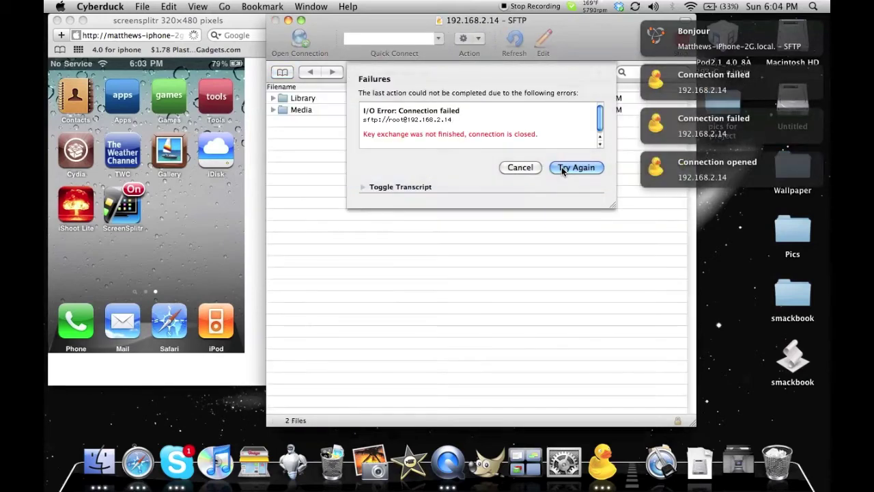
click(562, 166)
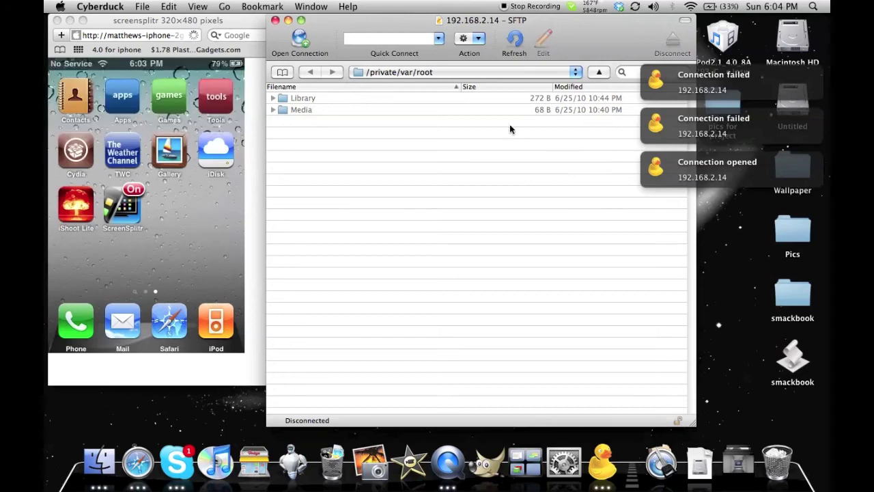
Go up to /private/var from the path popup and reposition the browser window
drag(532, 26, 604, 25)
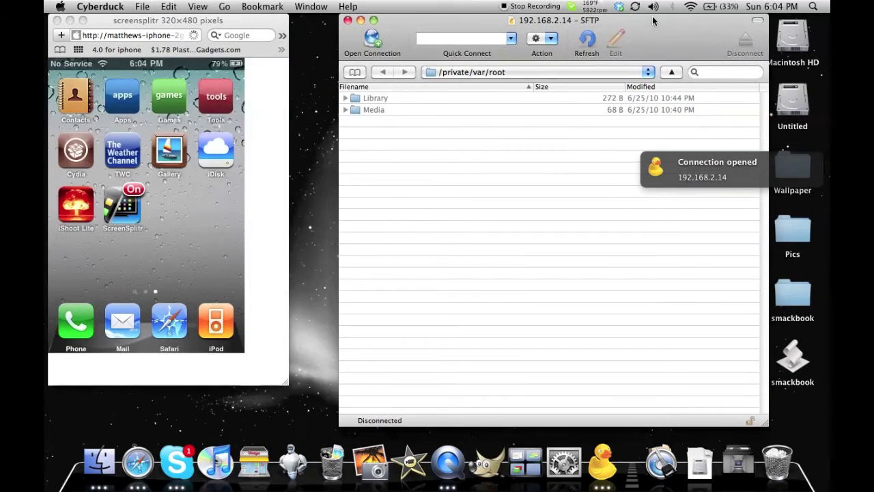
click(491, 73)
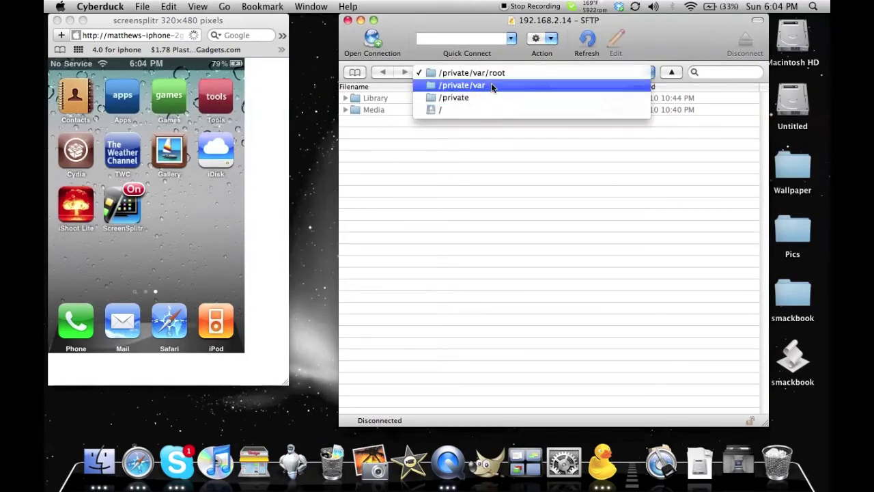
click(491, 83)
drag(645, 23, 621, 24)
Open stash > Applications.ZNaYNk > Circuitous.app on the iPhone
double_click(345, 343)
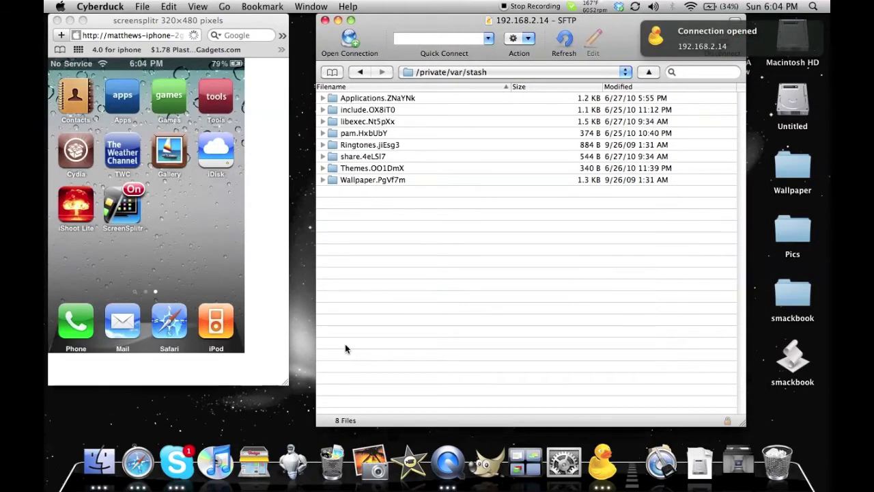
click(372, 101)
double_click(371, 101)
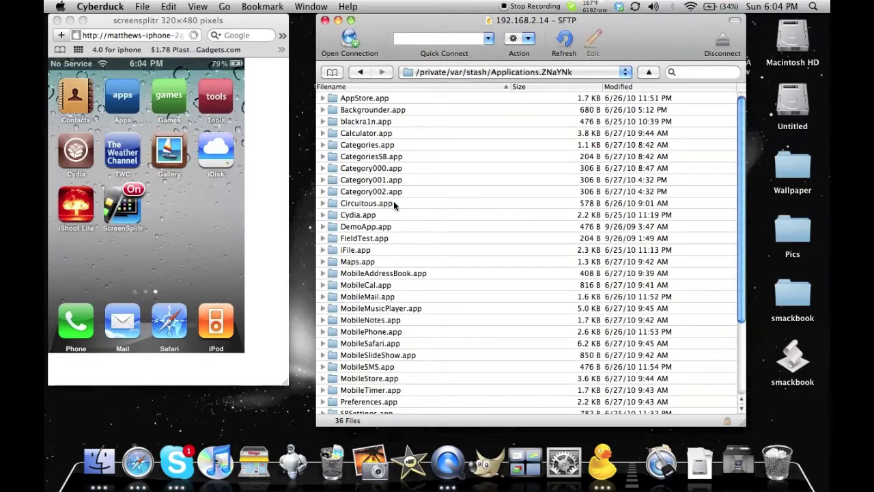
click(373, 204)
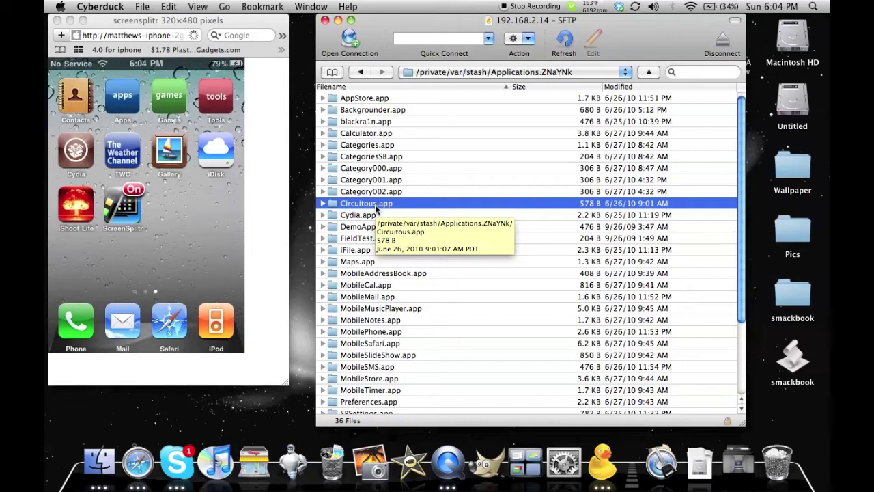
double_click(375, 205)
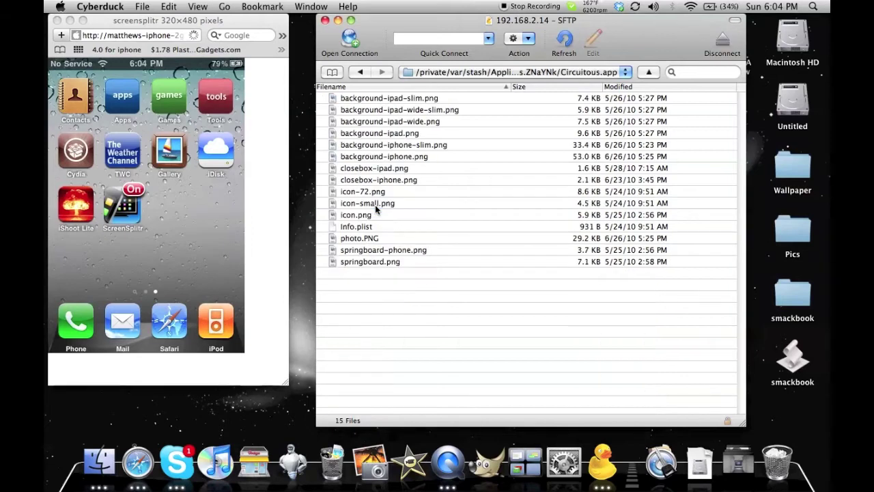
Quick Look background-ipad-slim.png, then closebox-ipad.png
click(405, 100)
key(space)
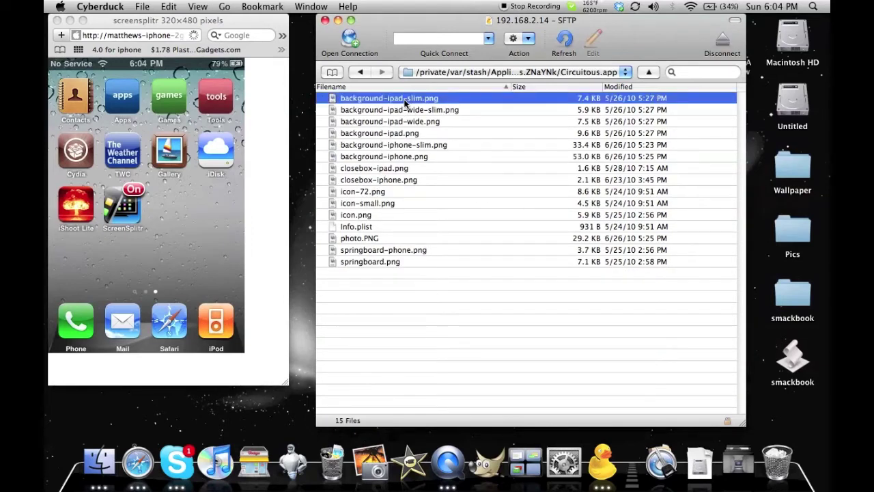
key(space)
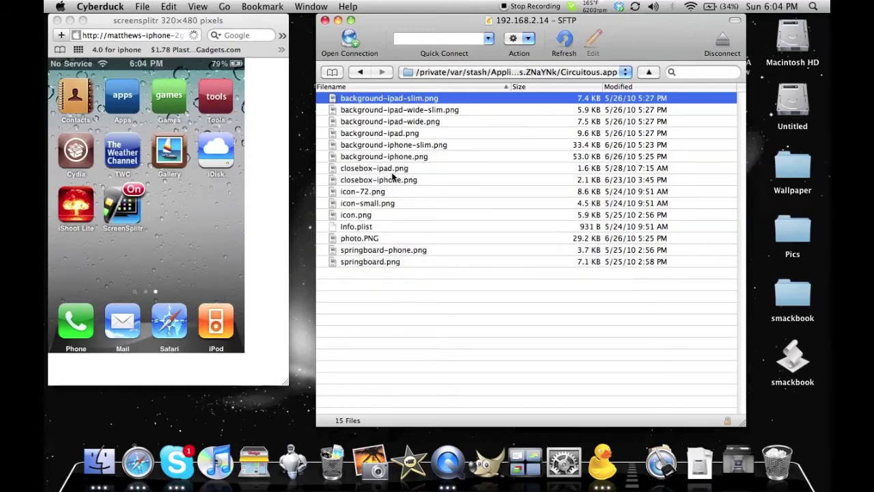
click(387, 168)
key(space)
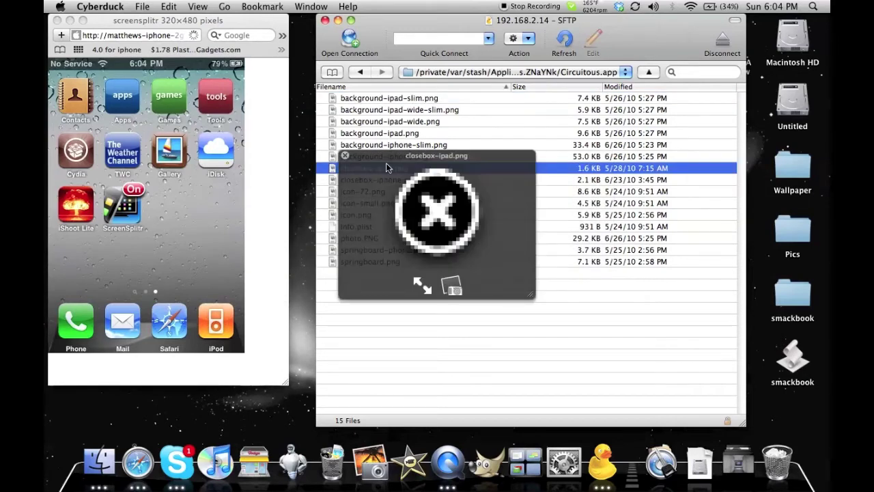
Step through the closebox-ipad.png and closebox-iphone.png previews, then close Quick Look
key(Up)
key(Down)
key(Down)
key(Up)
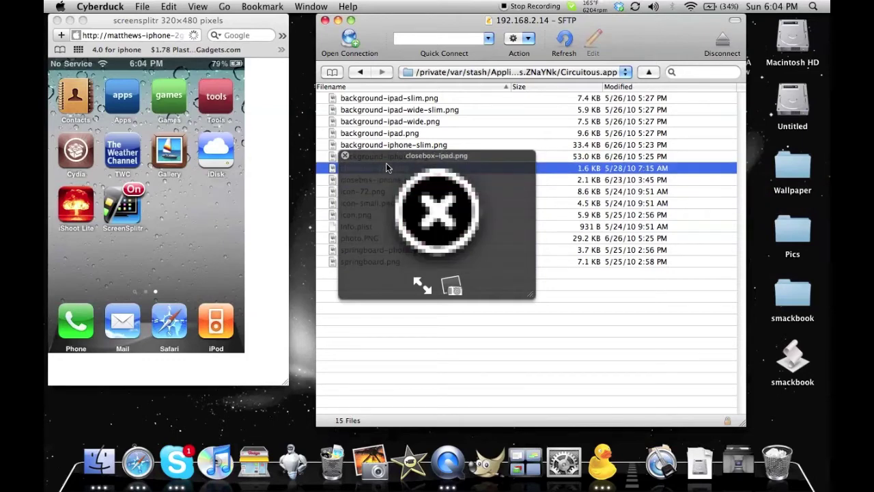
key(Down)
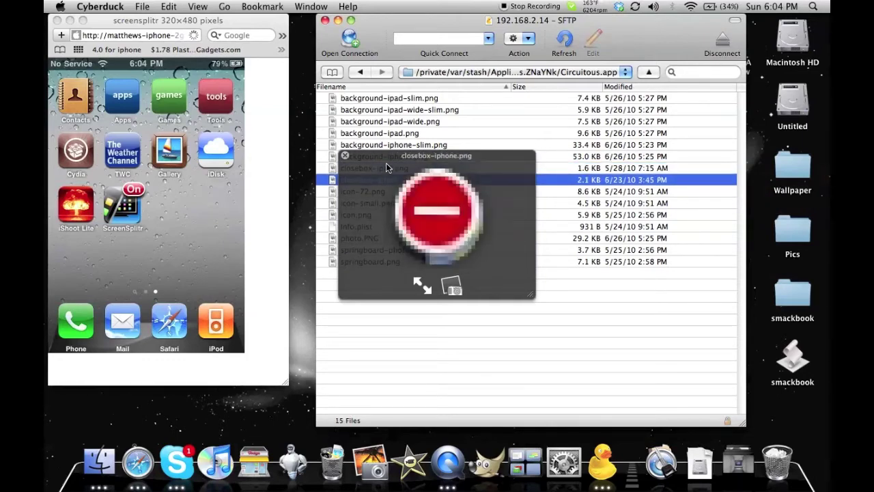
key(space)
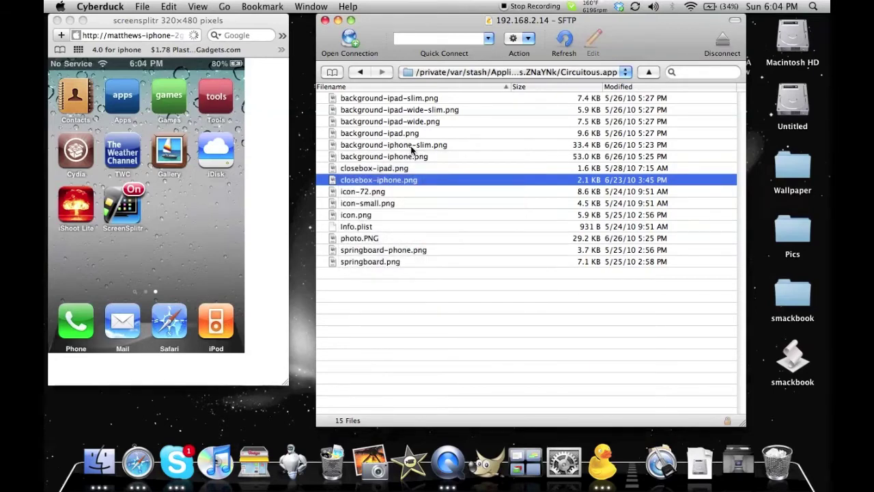
Preview background-ipad, background-ipad-wide, background-iphone-slim and background-iphone PNGs, then close the preview
click(404, 136)
key(space)
key(Down)
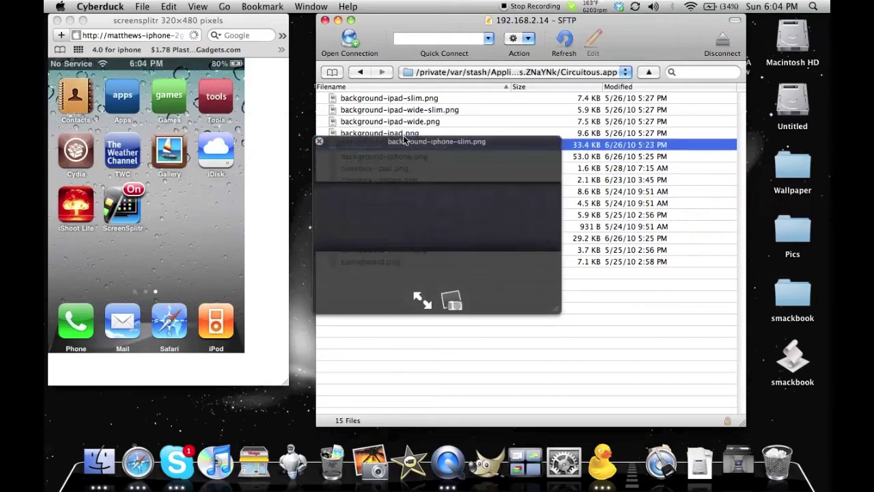
key(Up)
key(Up)
key(Down)
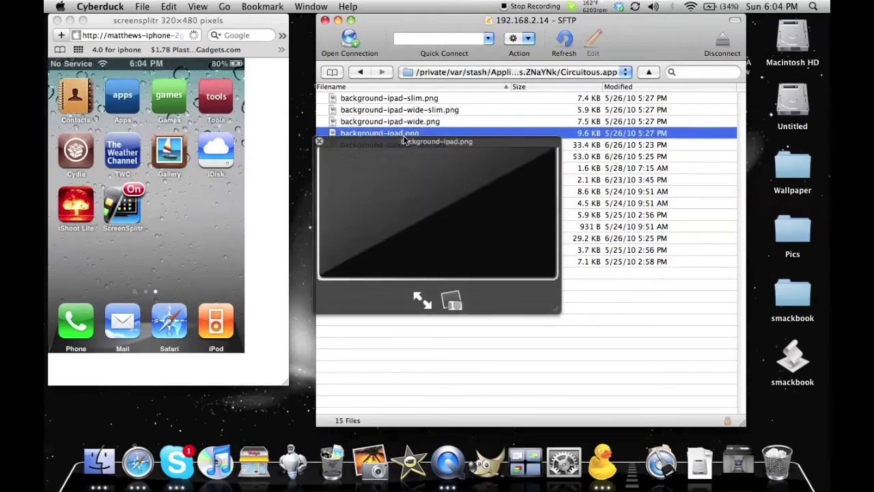
key(Up)
key(Down)
key(Down)
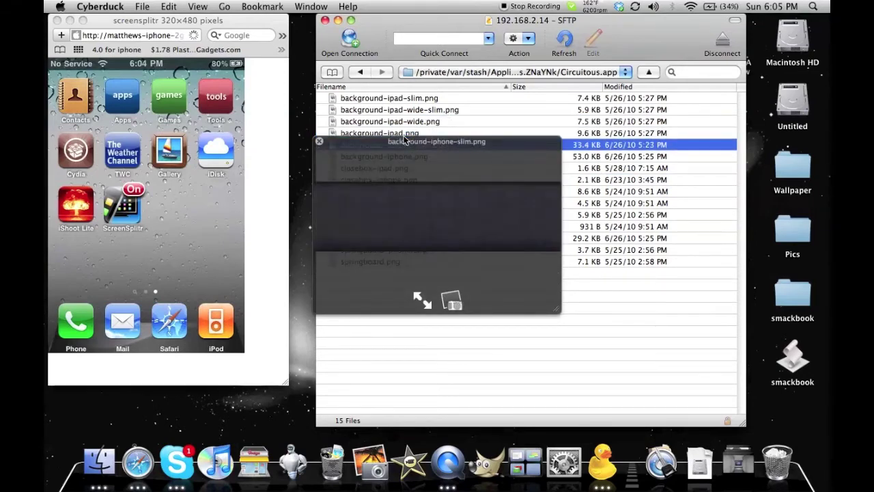
key(Down)
key(space)
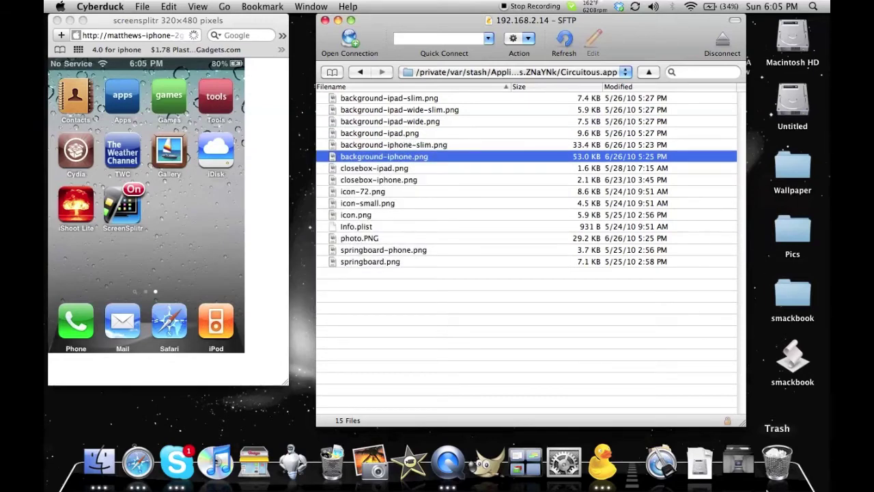
Shrink the SFTP window and open pics for project > multitasking in Finder
drag(743, 418, 561, 398)
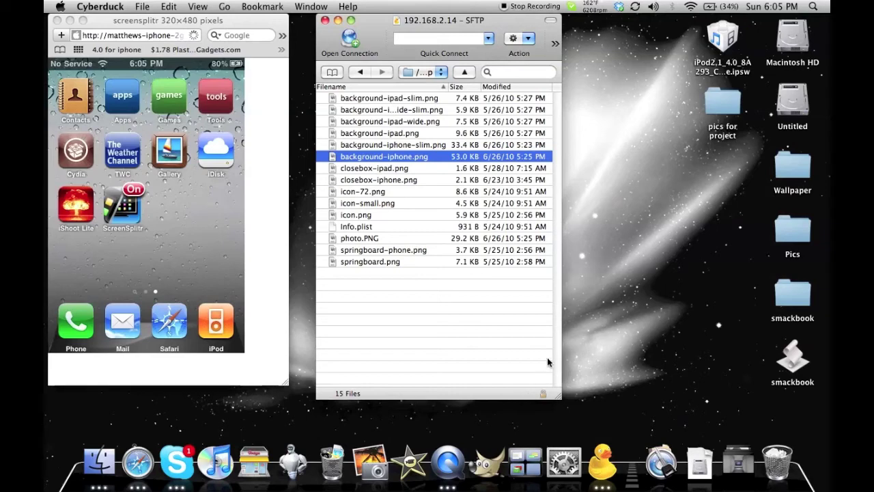
double_click(731, 106)
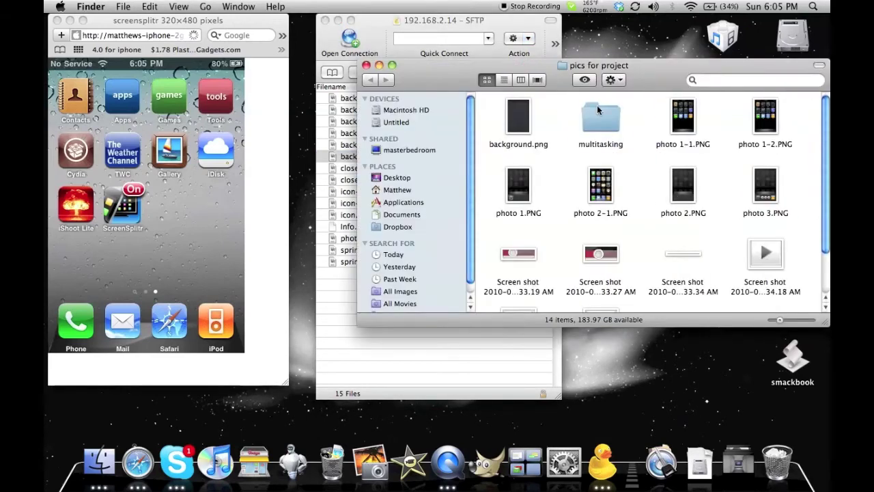
double_click(597, 111)
click(603, 122)
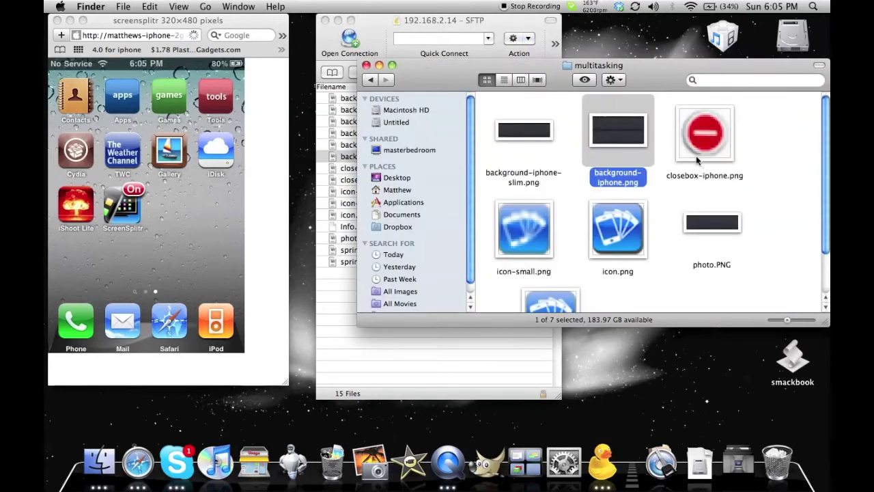
drag(814, 319, 750, 333)
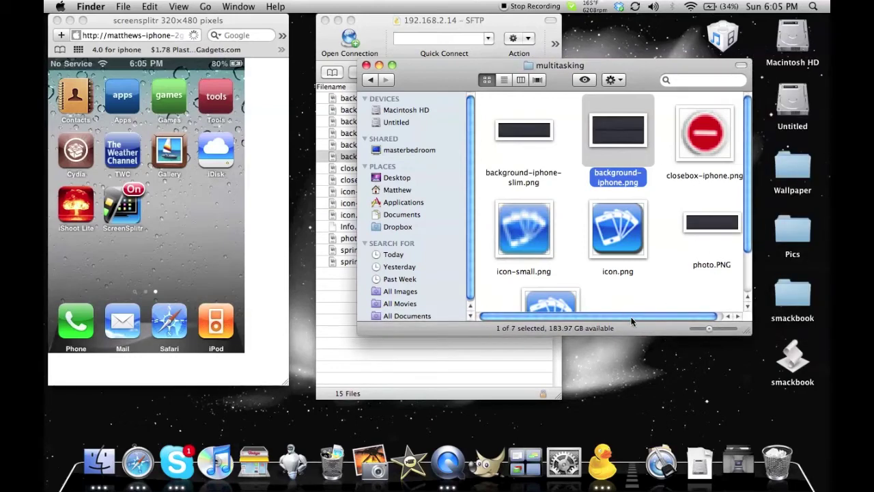
drag(638, 317, 643, 314)
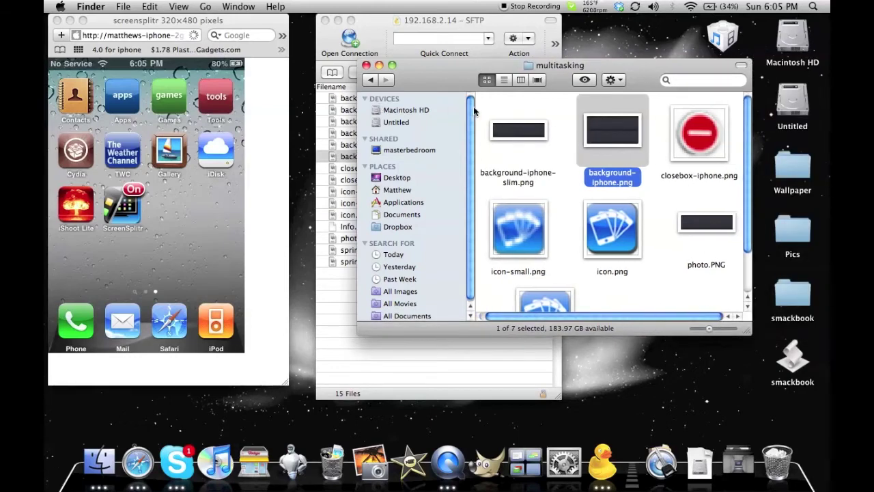
drag(475, 110, 322, 123)
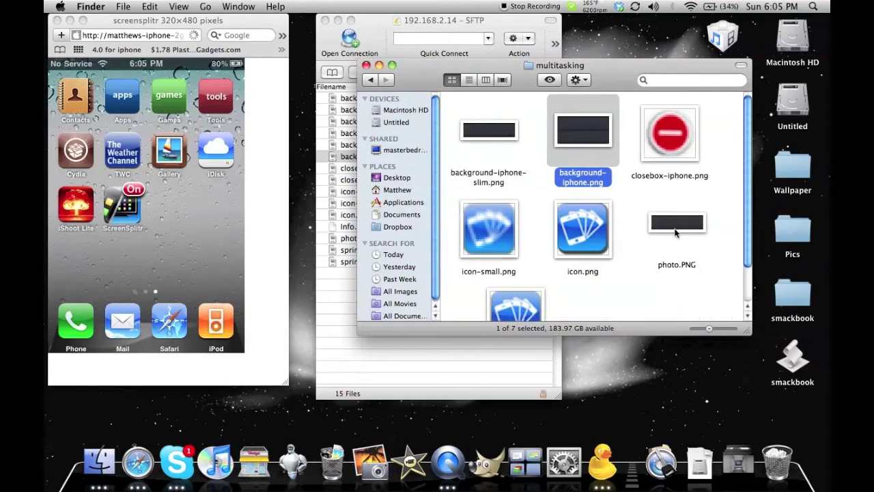
Copy background-iphone-slim, background-iphone, closebox-iphone and photo.PNG to the desktop, then drag them into Circuitous.app
drag(506, 130, 538, 132)
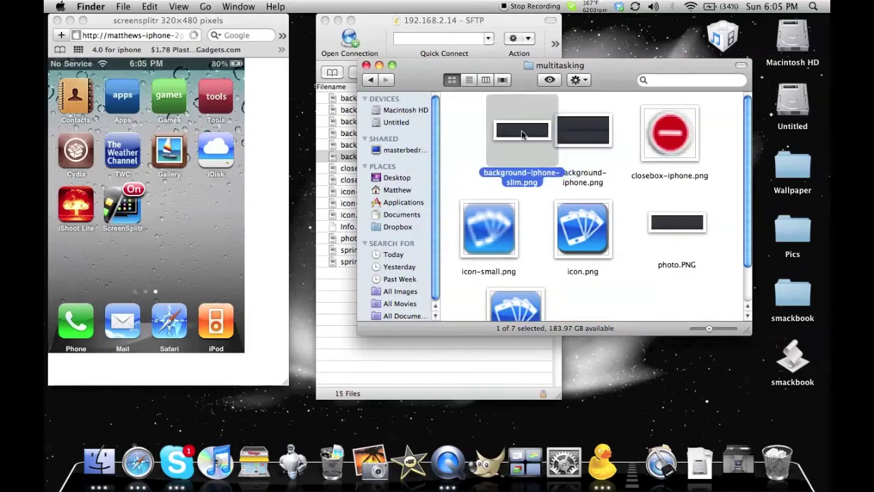
drag(457, 127, 655, 141)
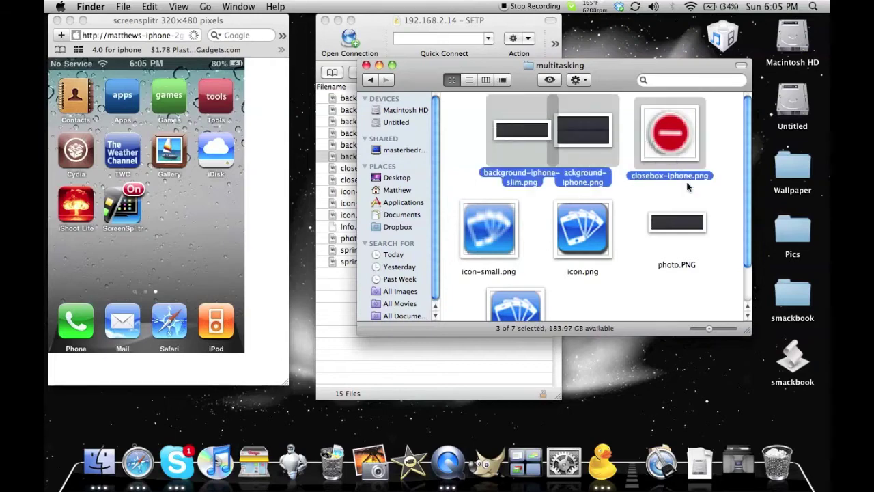
super+click(674, 214)
drag(674, 213, 676, 363)
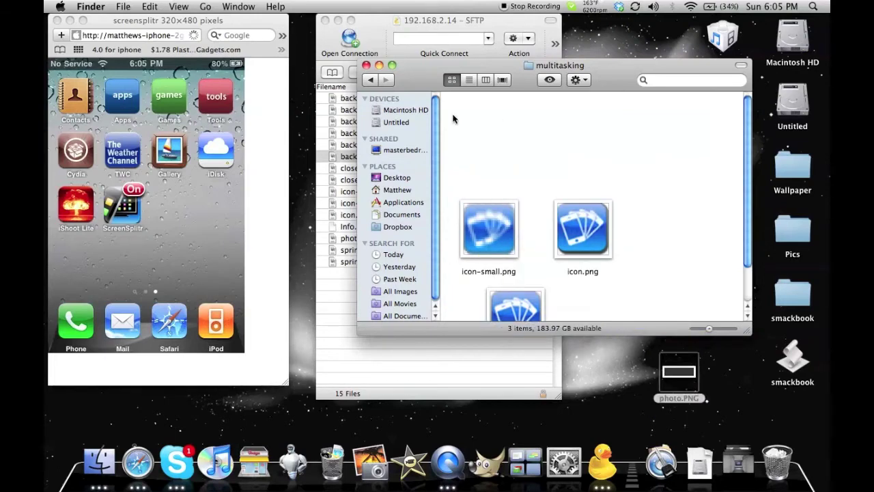
click(367, 66)
drag(672, 287, 497, 301)
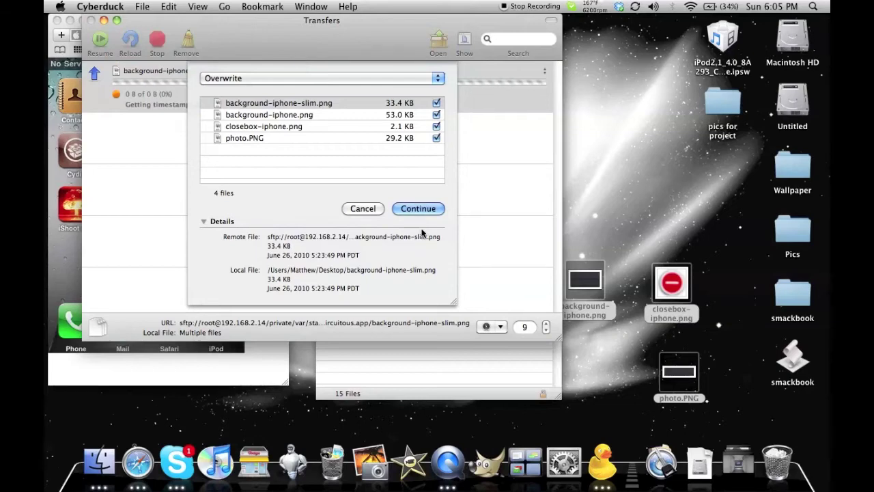
Confirm overwriting the four images on the iPhone, then clear the finished transfer and close Transfers
click(402, 209)
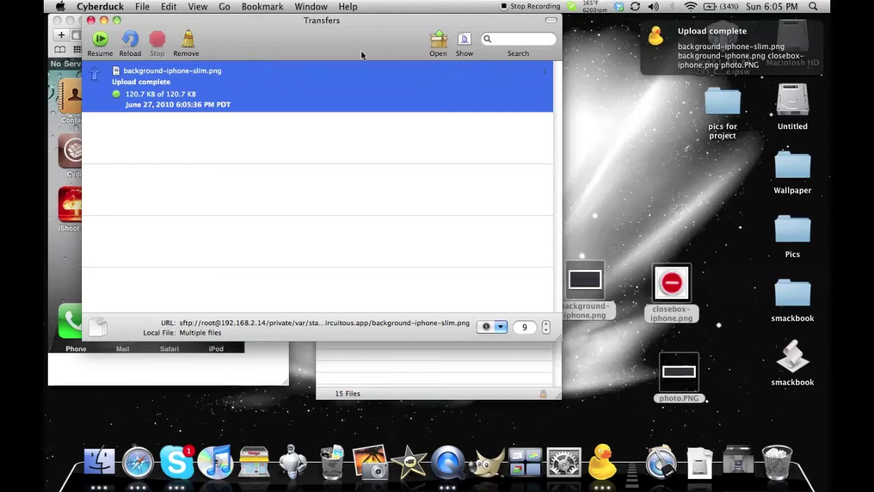
click(186, 42)
click(91, 20)
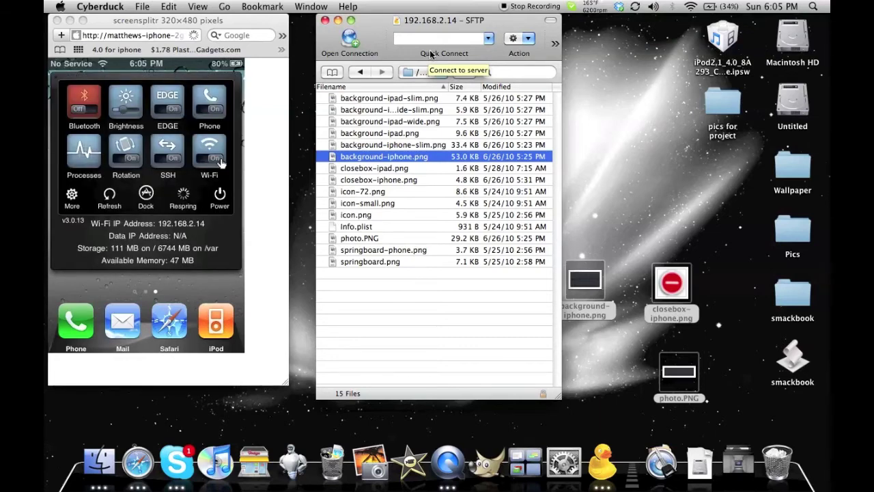
Close Cyberduck, file the desktop PNGs into pics for project, and centre the iPhone mirror window
click(325, 20)
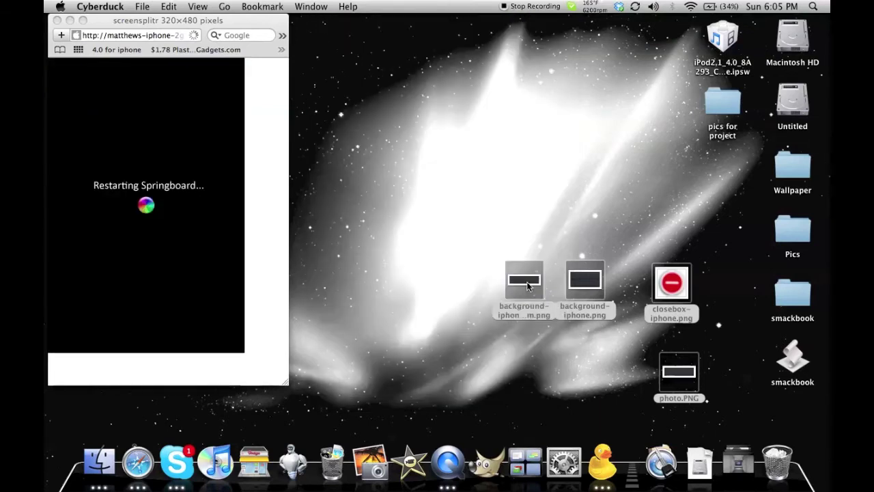
drag(527, 286, 585, 118)
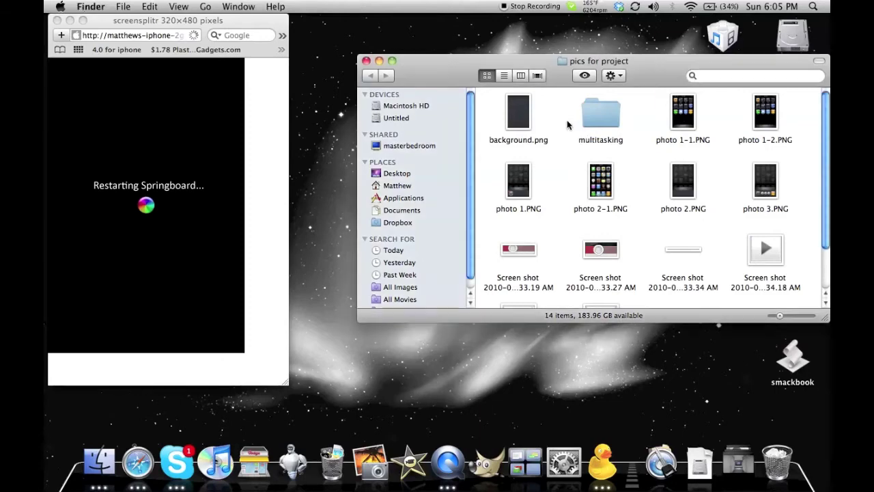
click(366, 60)
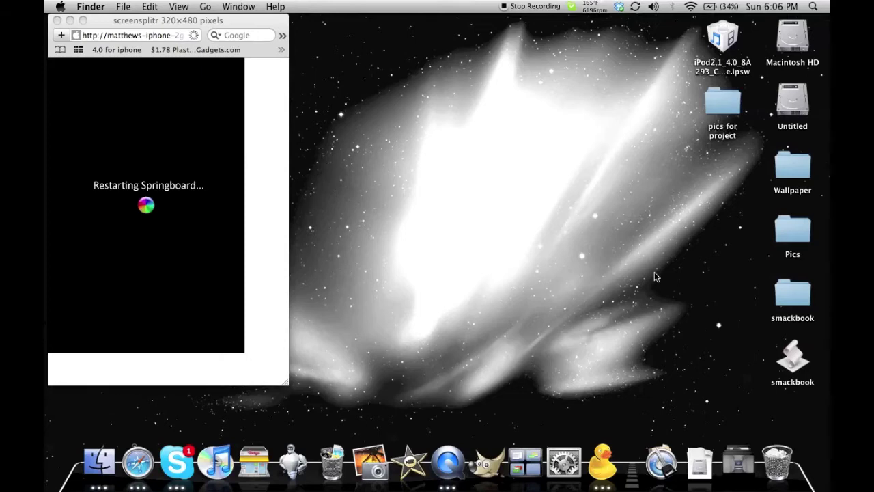
click(179, 168)
drag(214, 26, 529, 36)
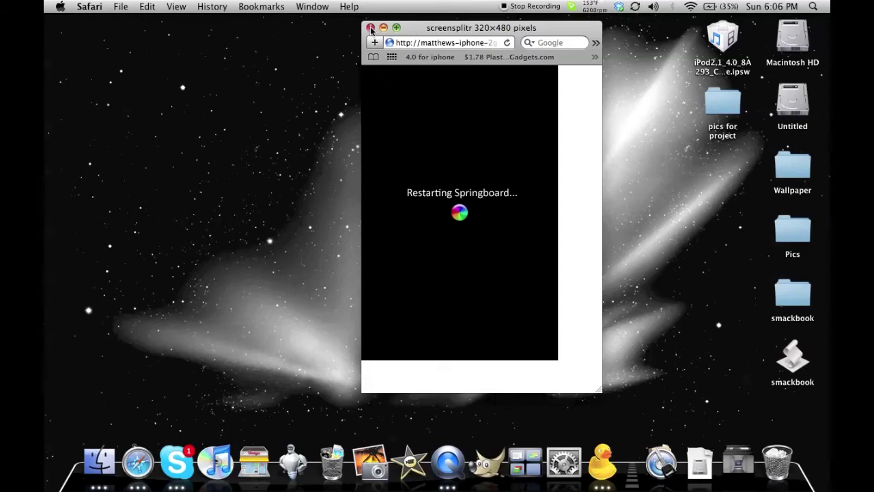
Reopen the iPhone 2G's ScreenSplitr mirror page from Safari's Bonjour bookmarks list
click(373, 57)
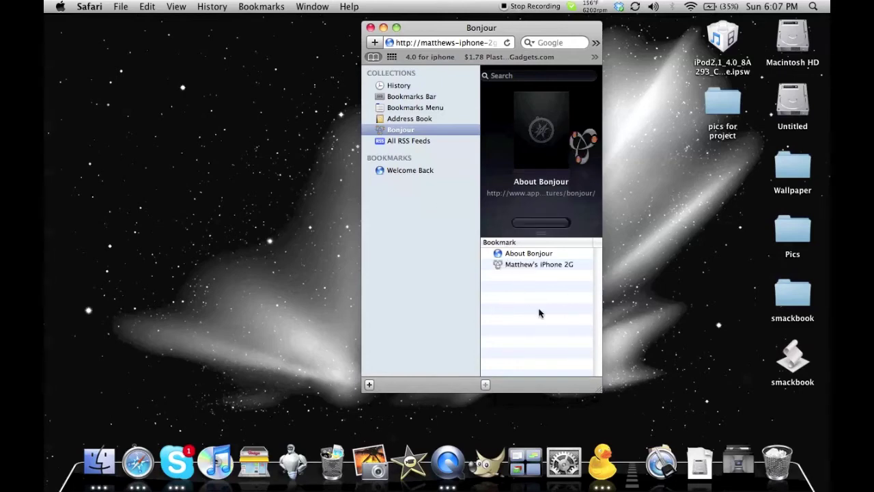
double_click(519, 266)
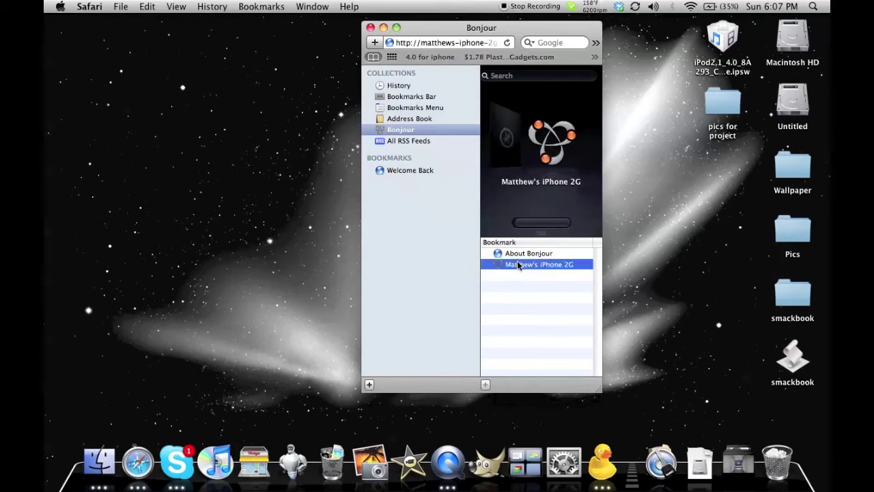